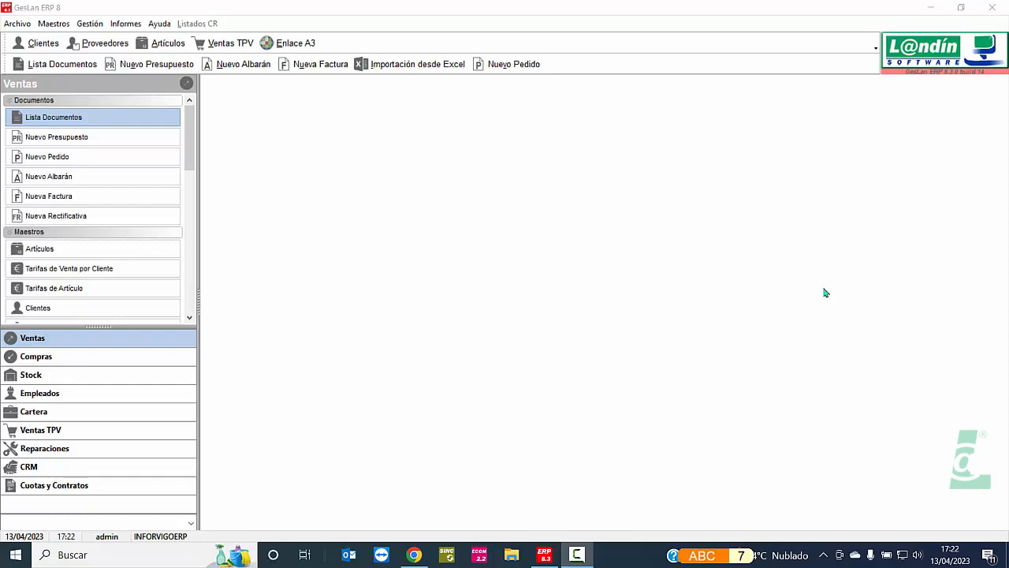
Search the customer records for CONCELLO and open the CONCELLO DE MALPICA record
click(322, 64)
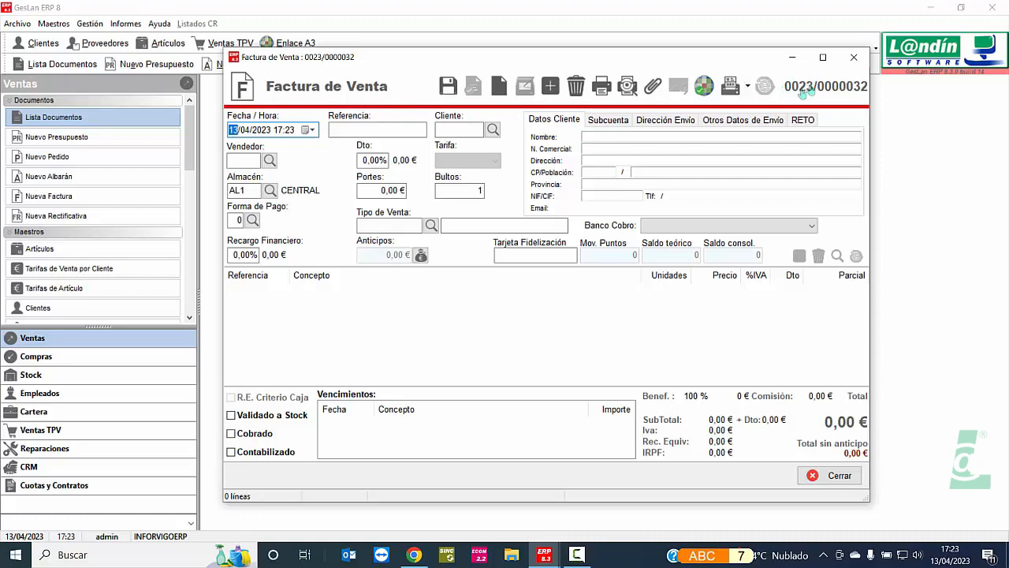
click(856, 59)
click(39, 44)
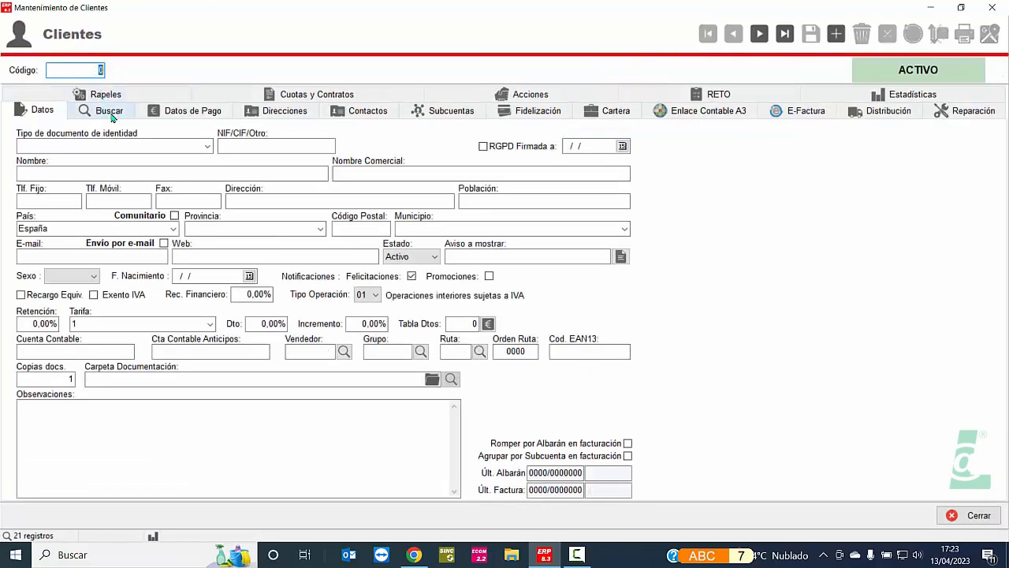
click(112, 115)
text(CO)
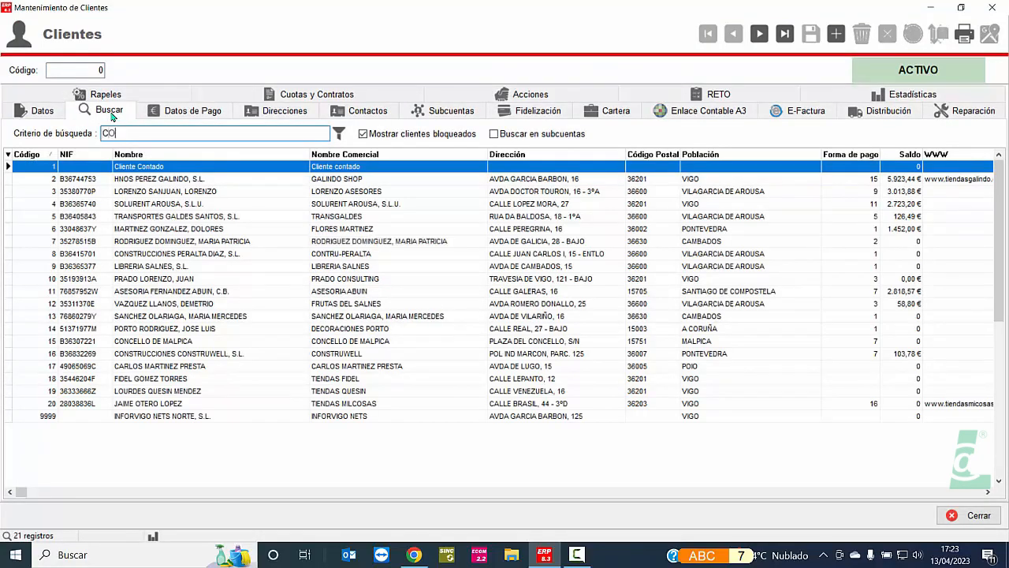
text(NCELLO)
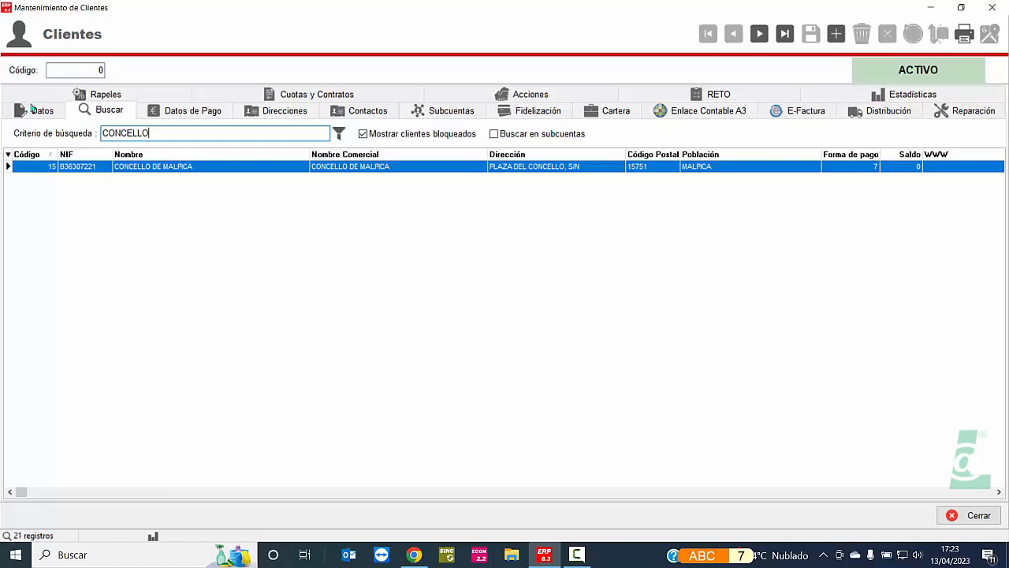
double_click(209, 167)
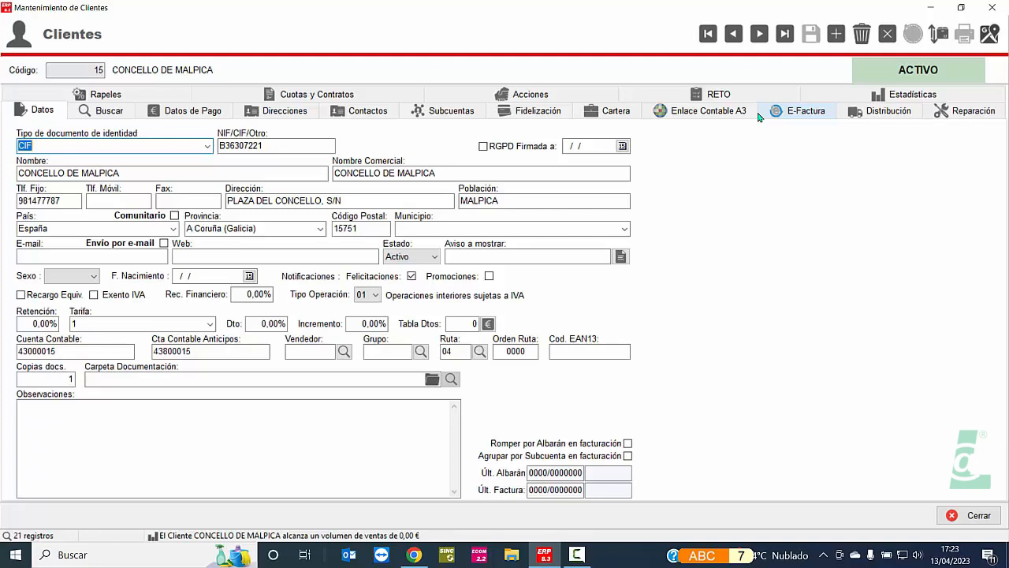
In the customer's E-Factura settings, enable E-Facturable with the Facturae 3.2.1 invoice type
click(782, 111)
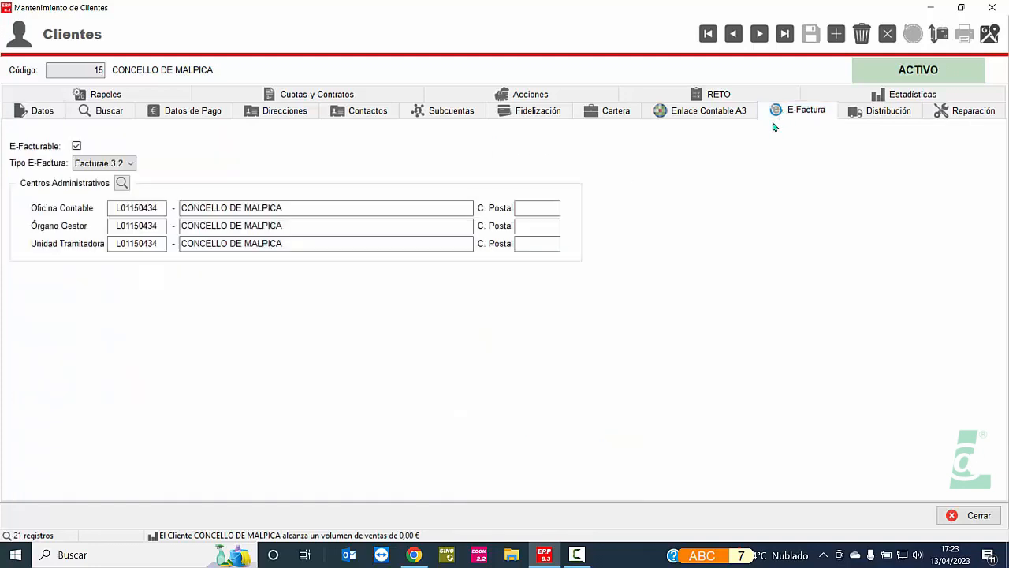
click(78, 146)
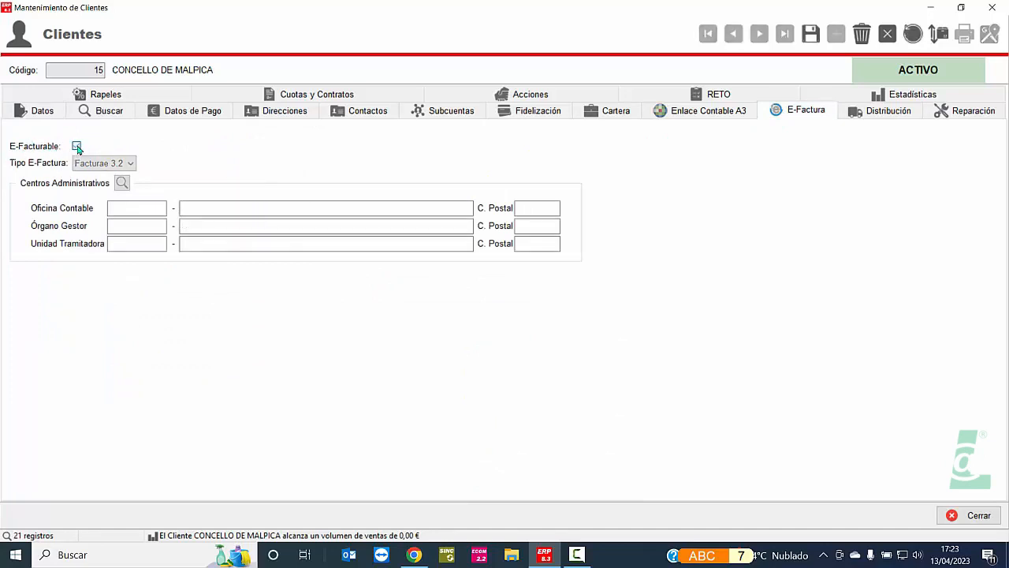
click(78, 147)
click(105, 164)
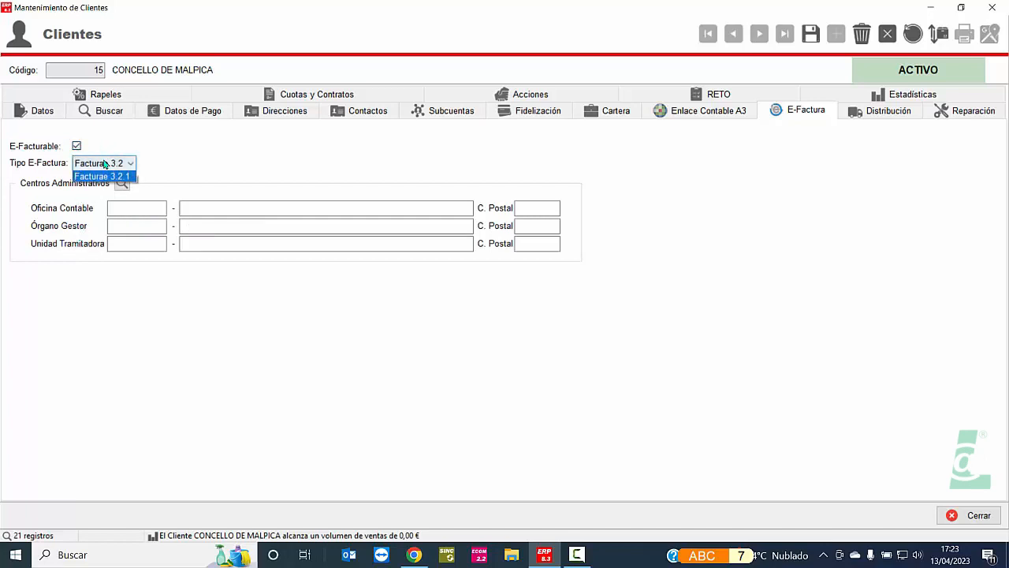
click(105, 166)
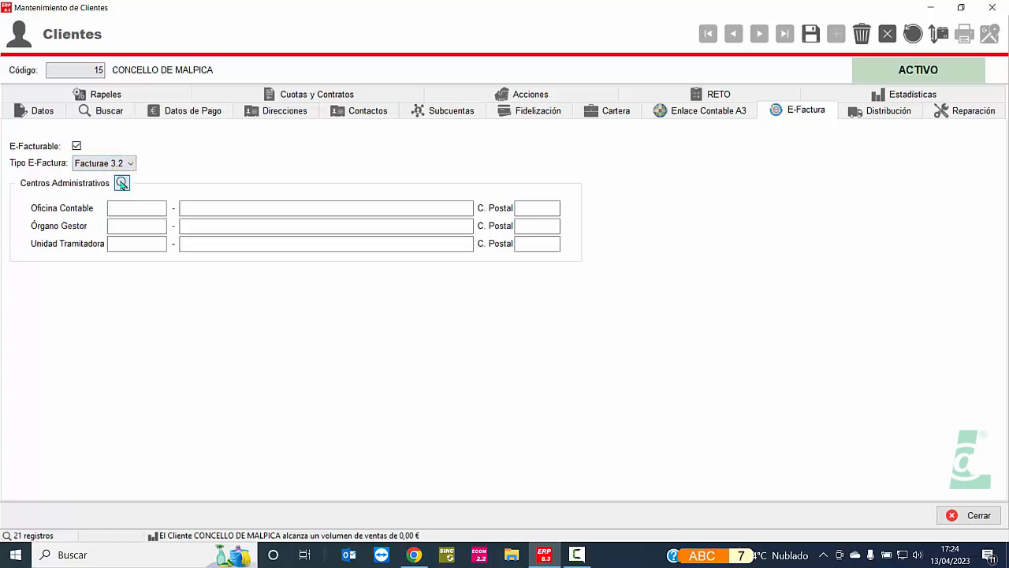
Search the administrative centres for MALPIC, assign CONCELLO DE MALPICA to the customer, and save the record
click(123, 183)
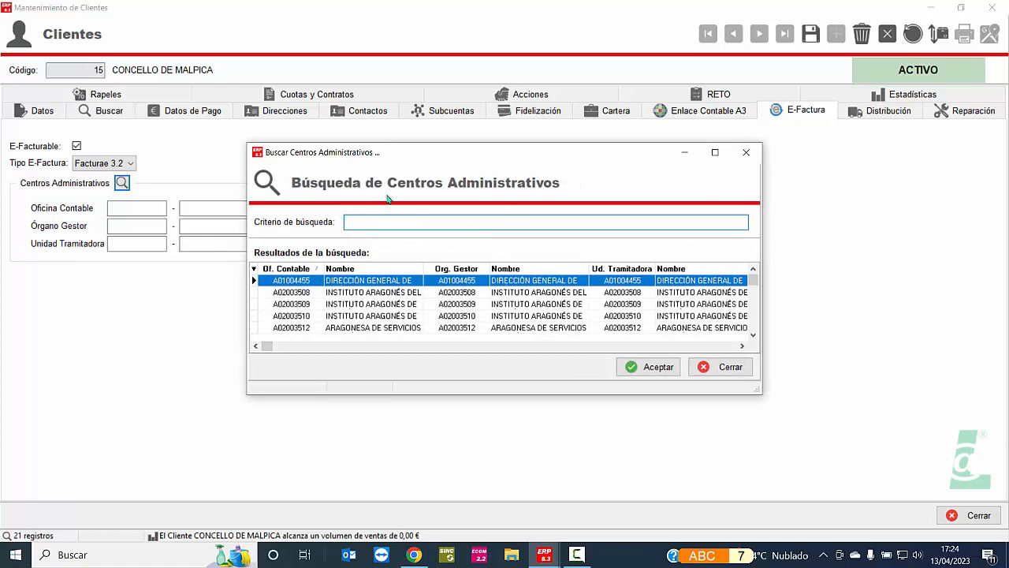
text(MALPIC)
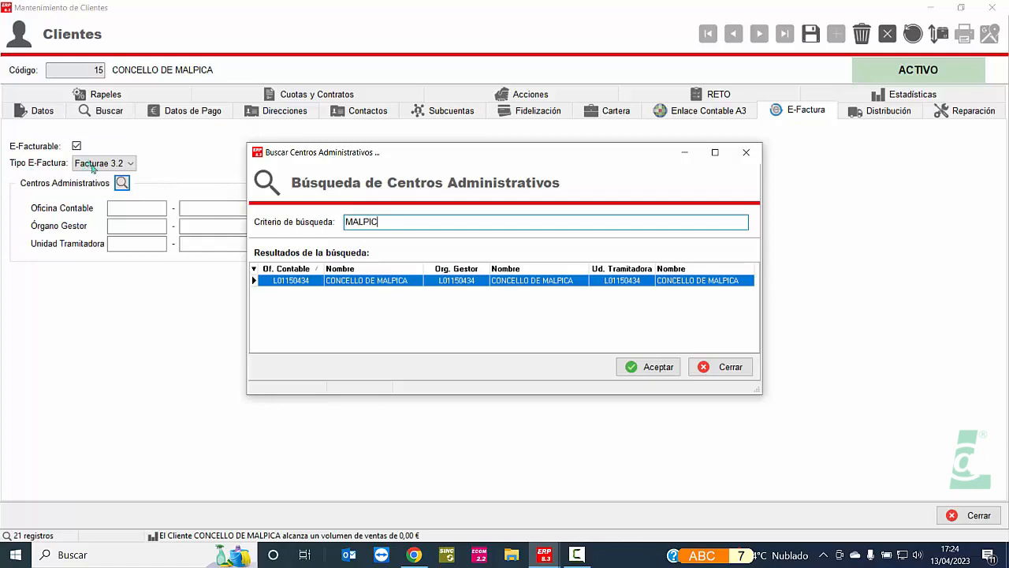
double_click(385, 282)
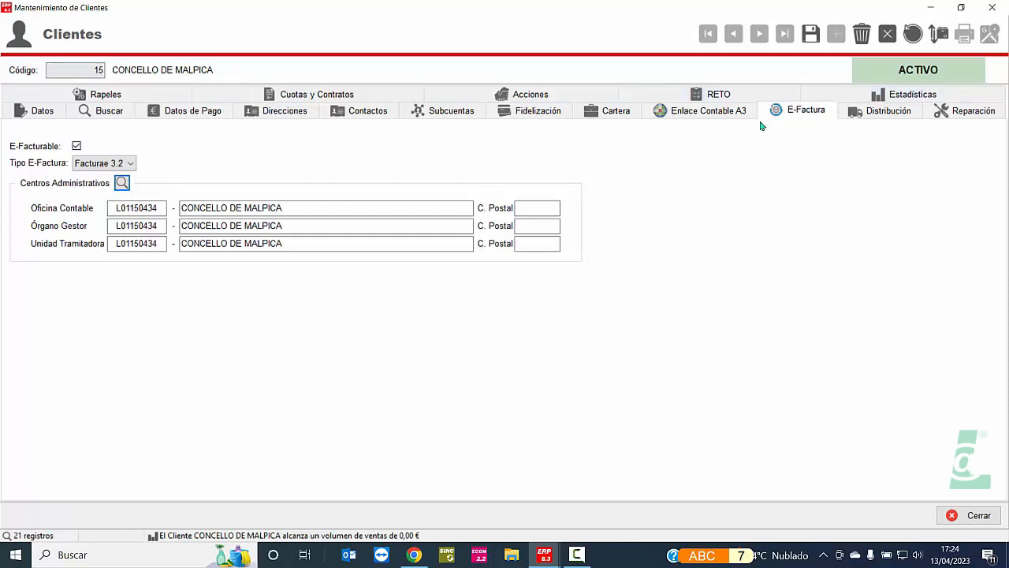
click(810, 34)
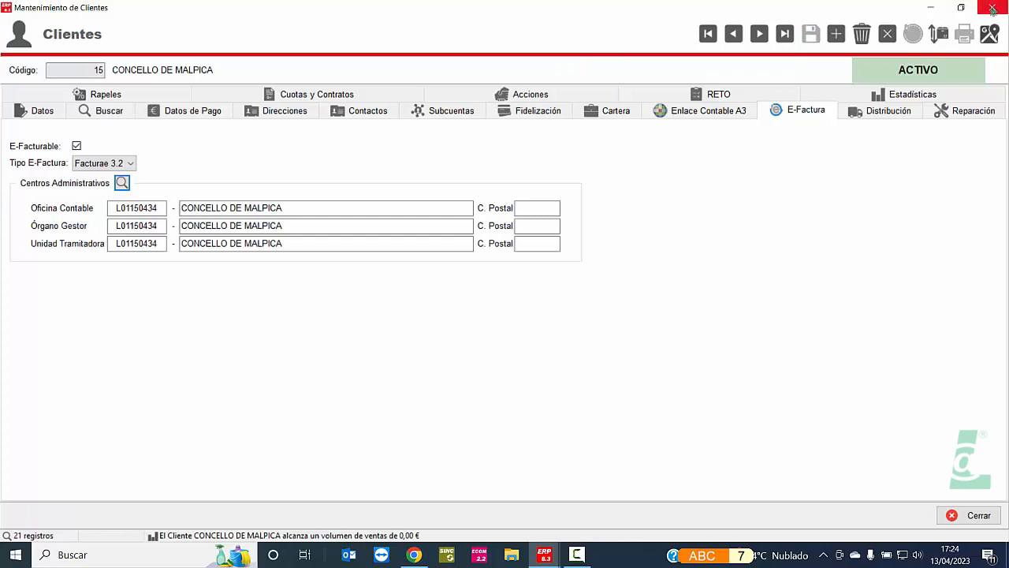
Browse the list of available administrative centres without choosing one, and close the customer record
click(122, 183)
click(392, 305)
scroll(407, 296, down, 6)
scroll(407, 298, down, 10)
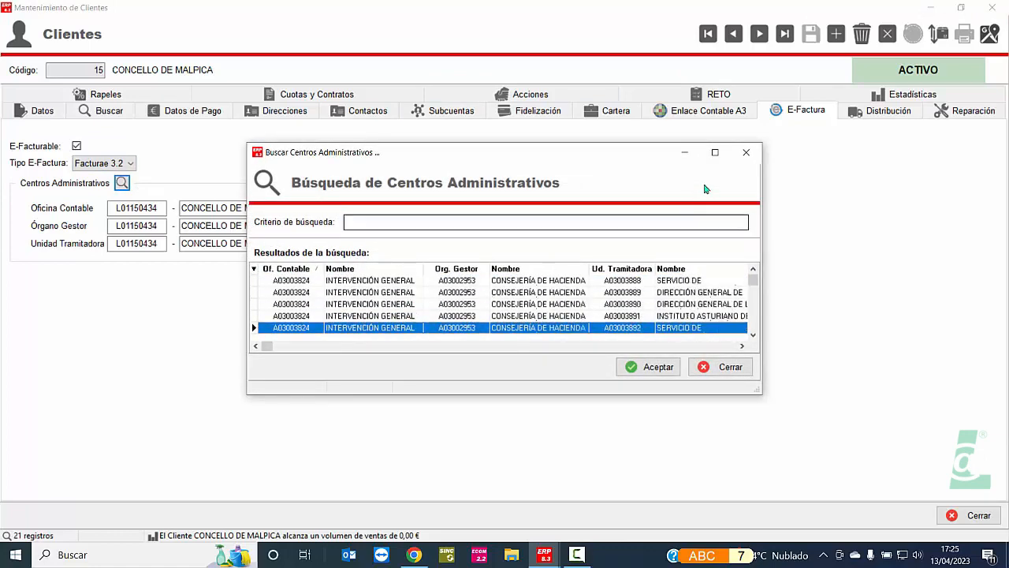
click(746, 152)
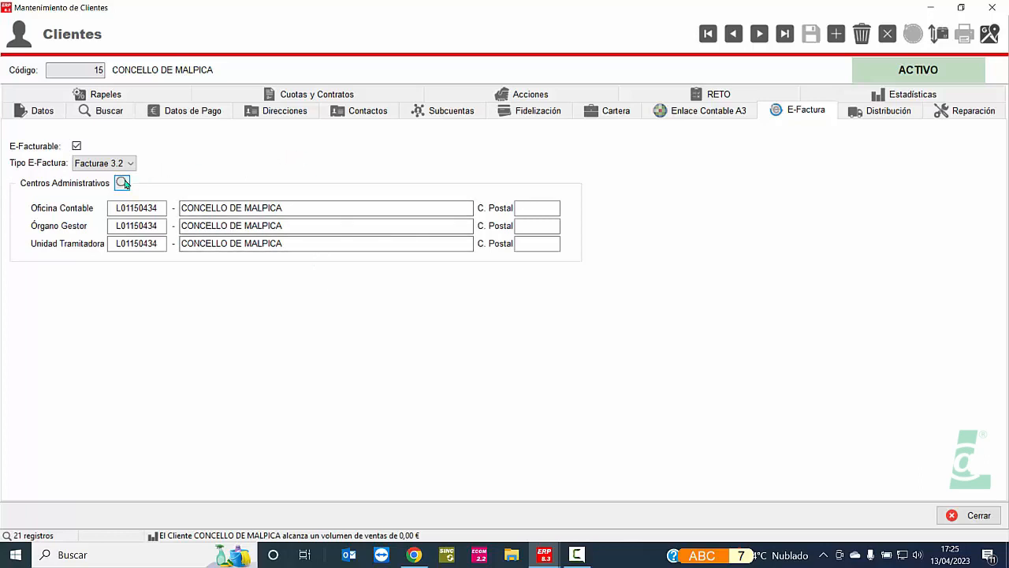
click(997, 11)
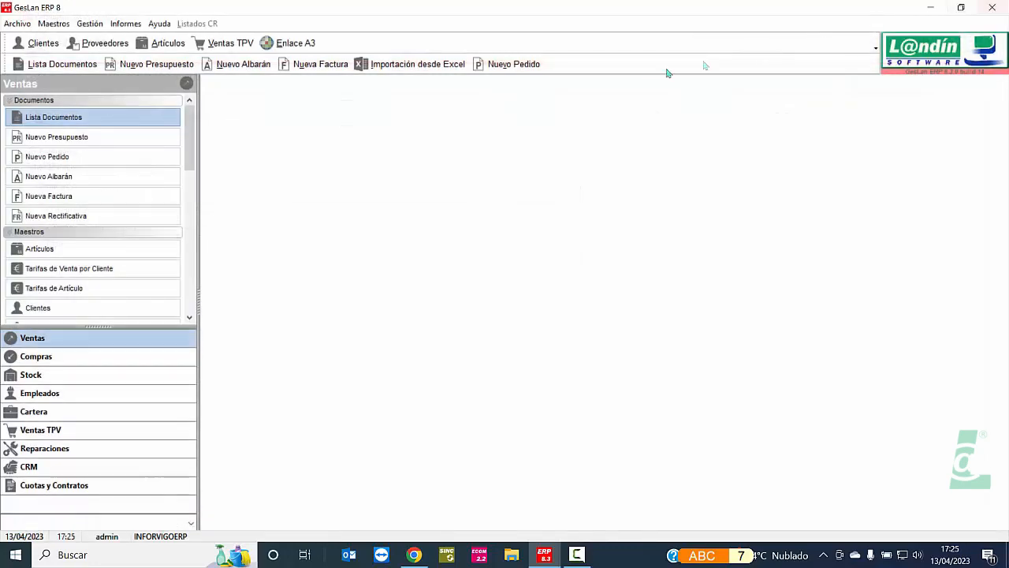
Review the Centros Administrativos master's Órganos Proponentes, Datos and Buscar sections, and close it
click(55, 26)
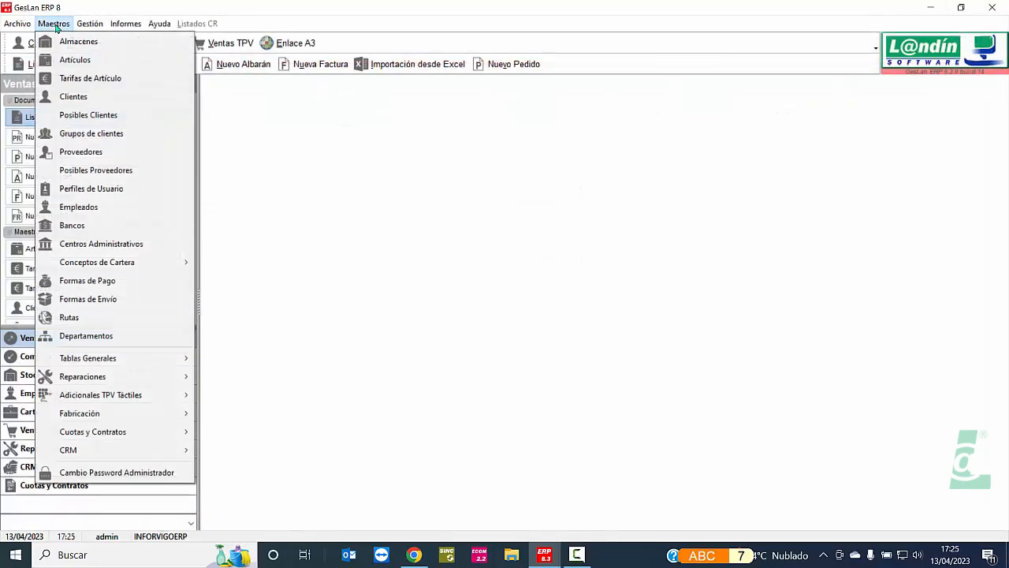
click(135, 247)
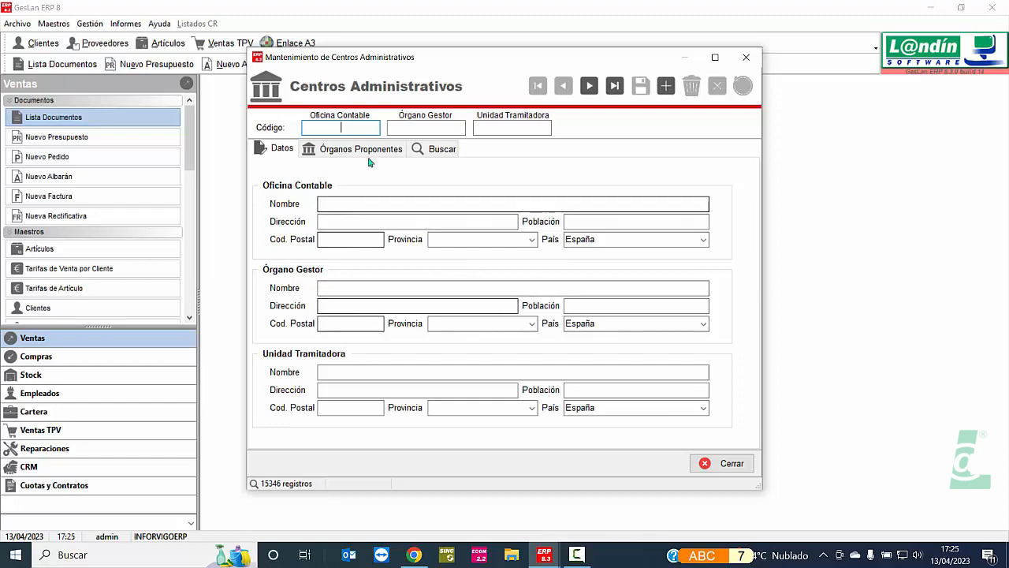
click(340, 152)
click(284, 150)
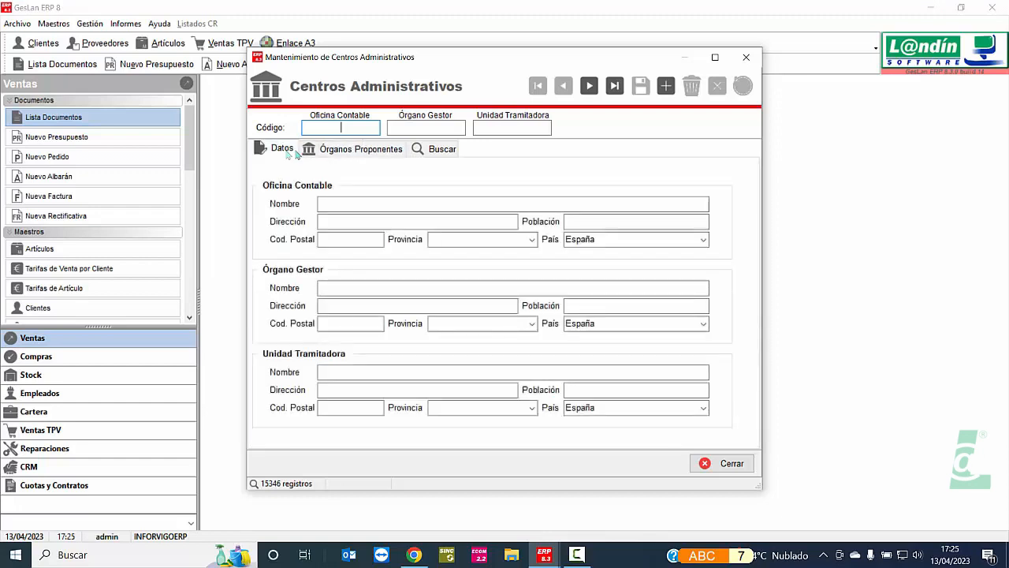
click(429, 149)
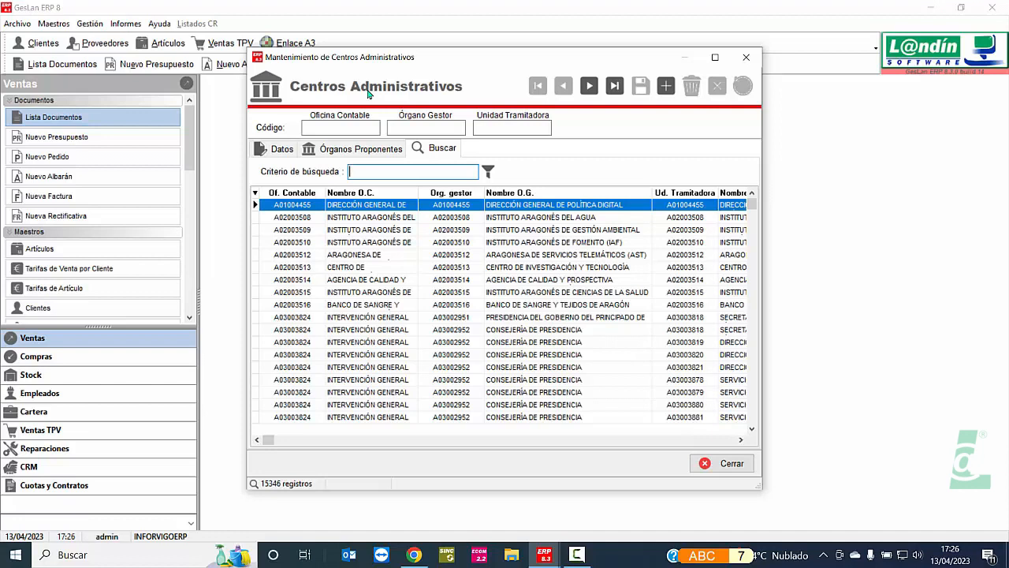
click(746, 58)
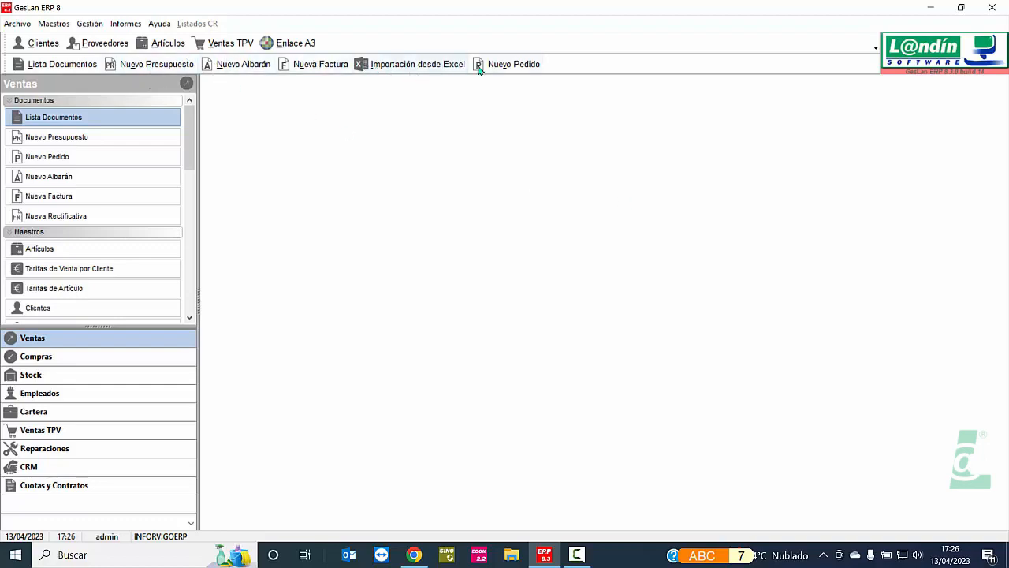
Create a new sales invoice and assign it to CONCELLO DE MALPICA, searching the customers for CONCELLO
click(333, 70)
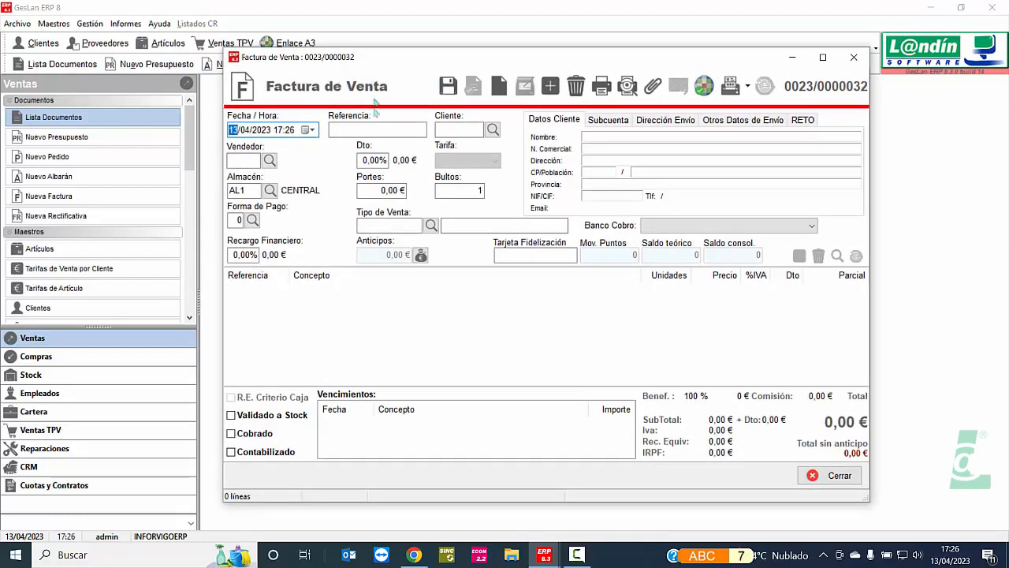
click(493, 129)
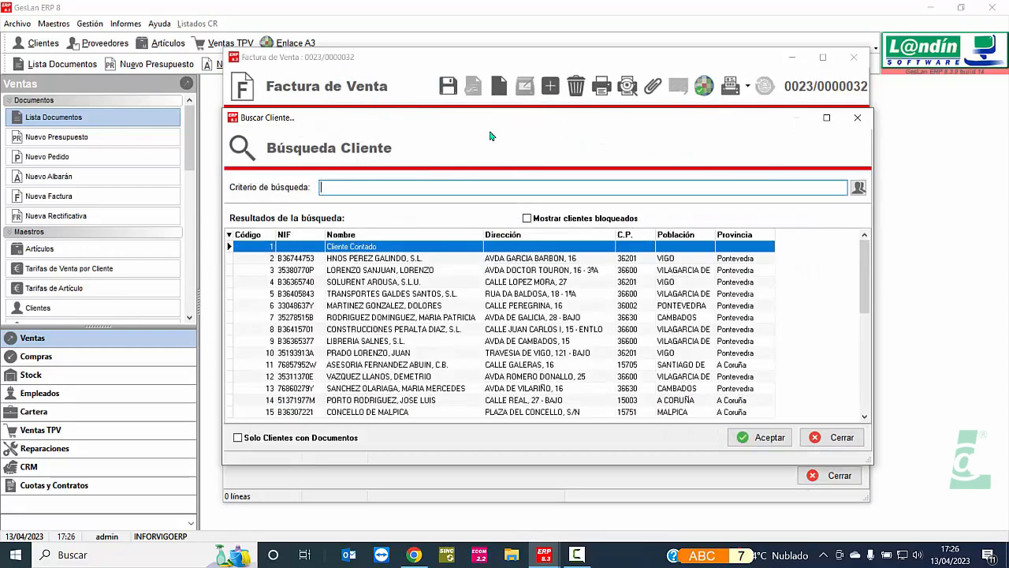
text(CONCELLO)
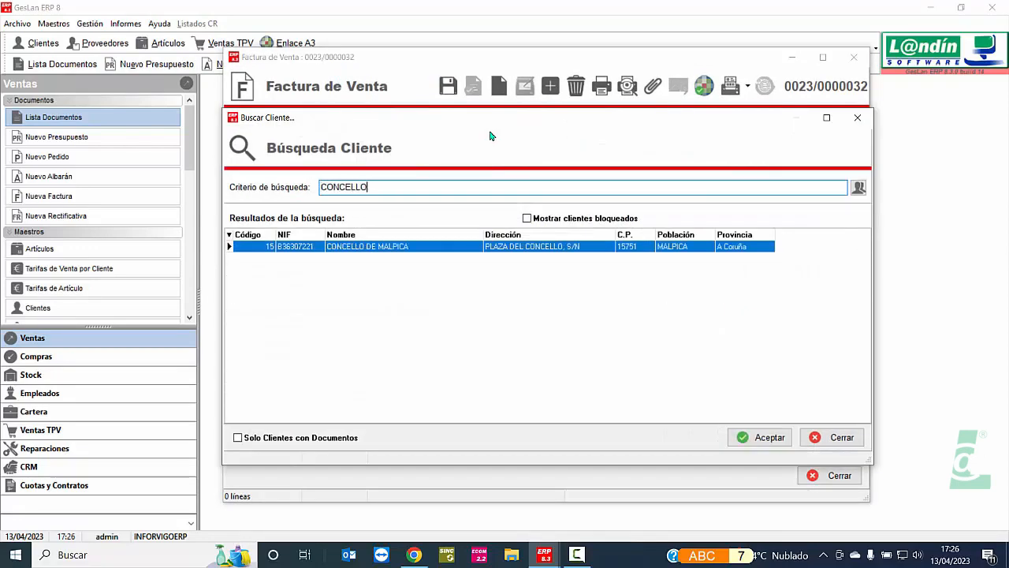
double_click(401, 247)
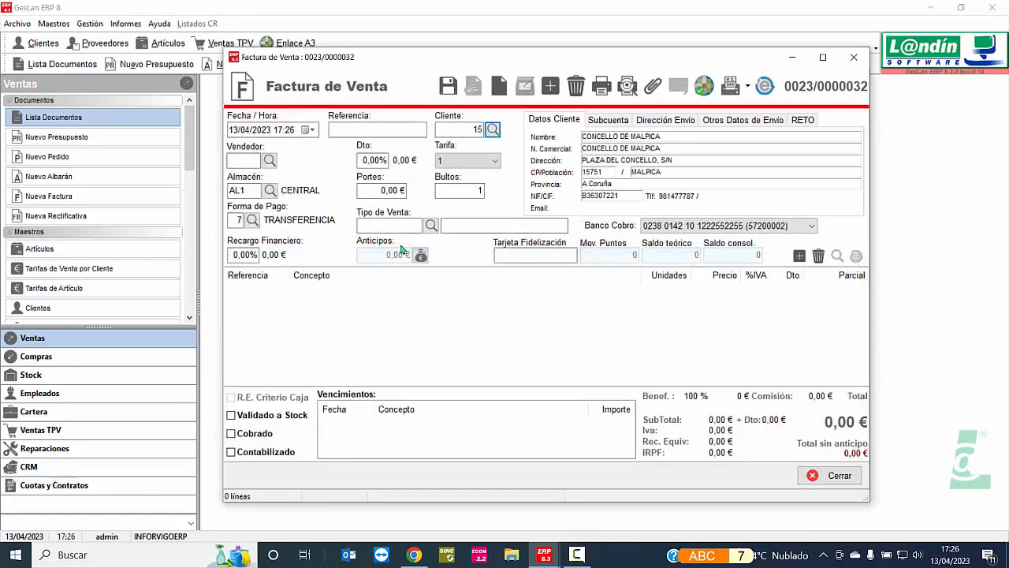
Add a line to the invoice for article reference 0025 with a quantity of 10
click(407, 335)
key(Insert)
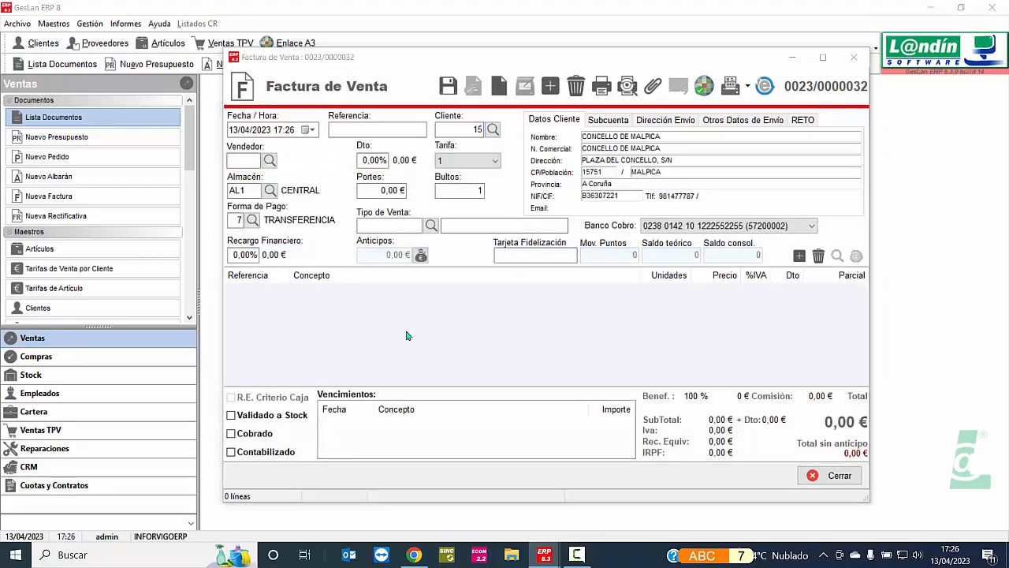
text(0025)
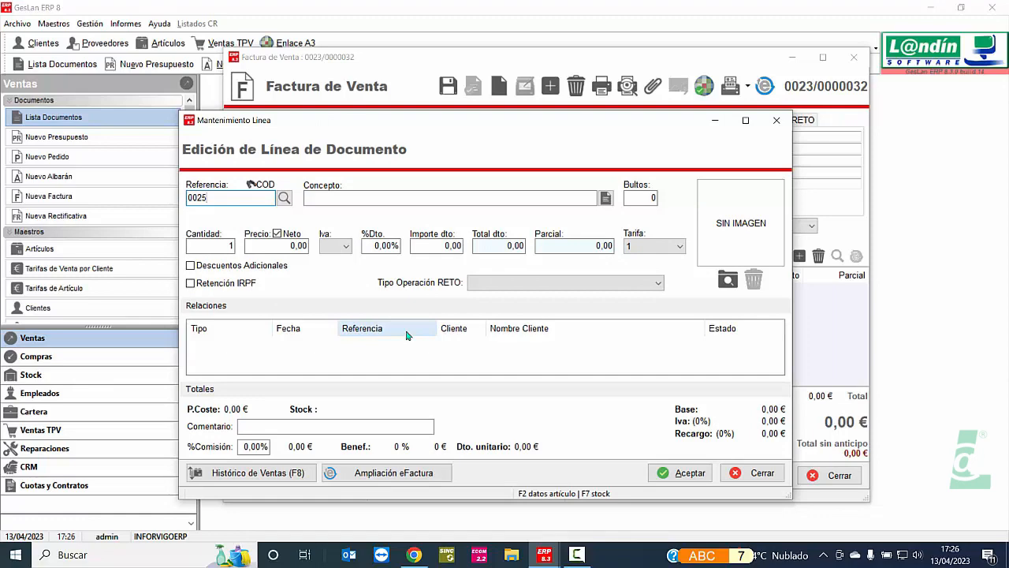
key(Return)
key(Return)
key(Return)
text(10)
key(Return)
key(Return)
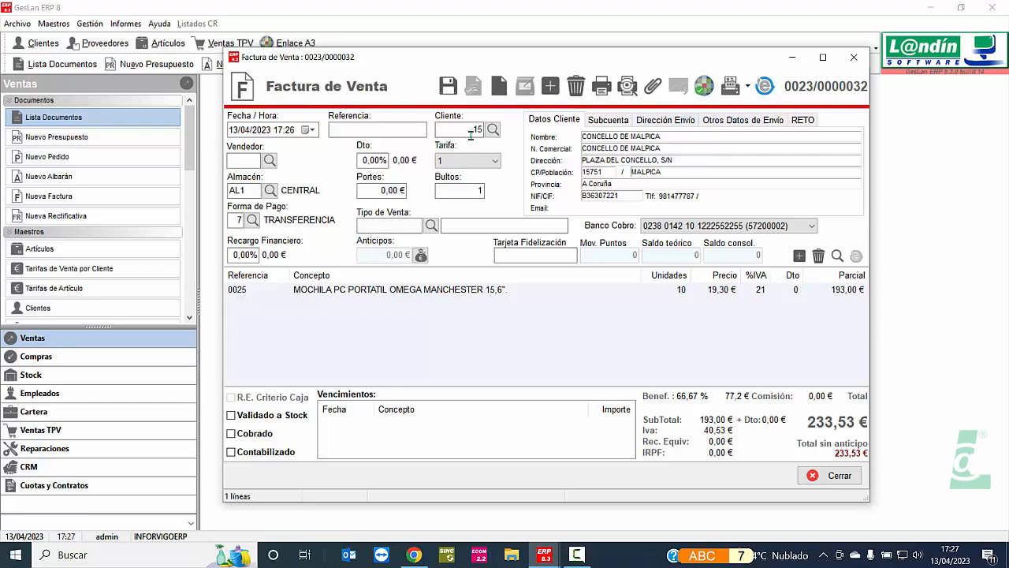
In the invoice's e-Factura header extension, set the Literal Legal to Facturación por el destinatario
click(764, 88)
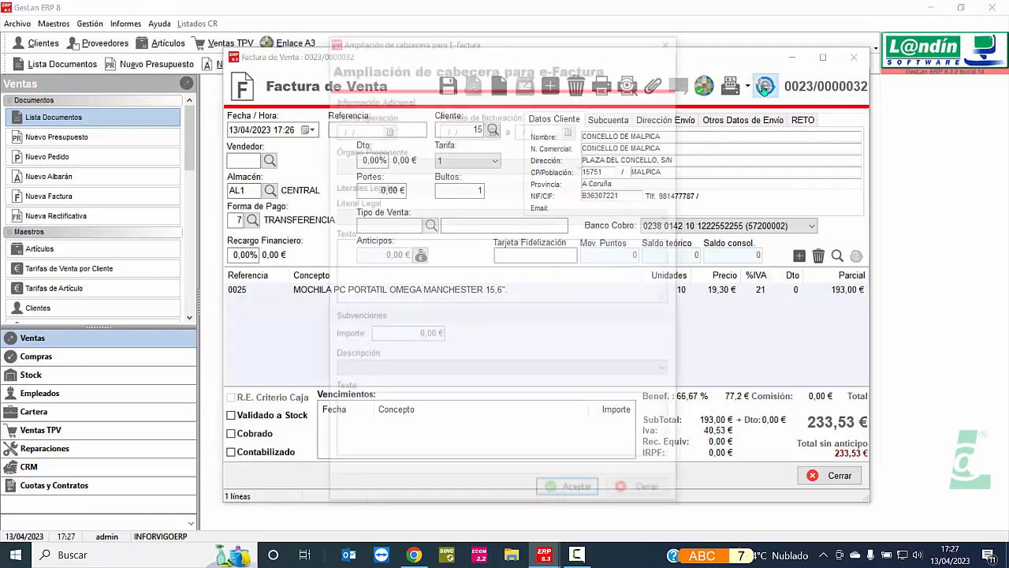
click(359, 130)
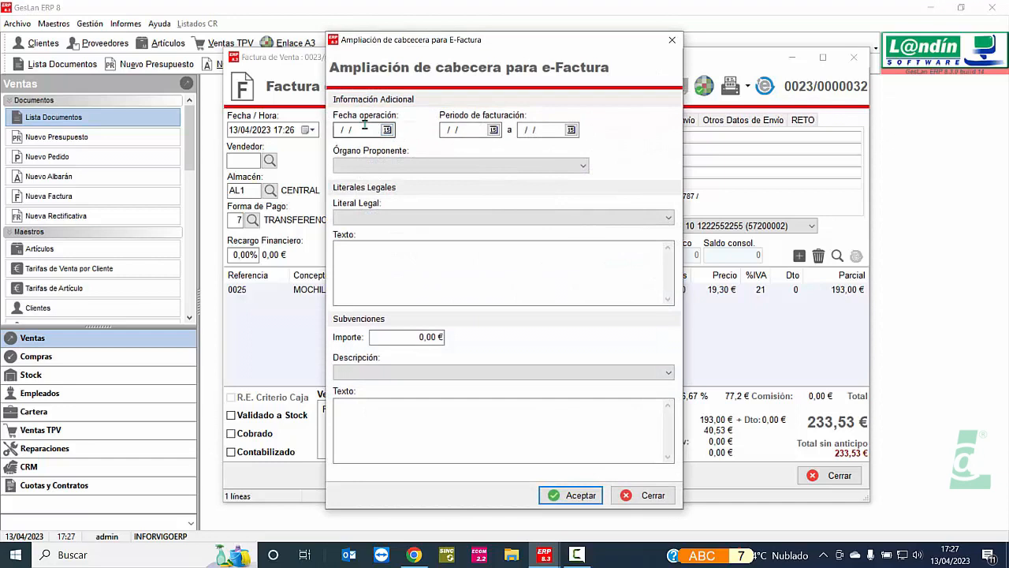
click(454, 129)
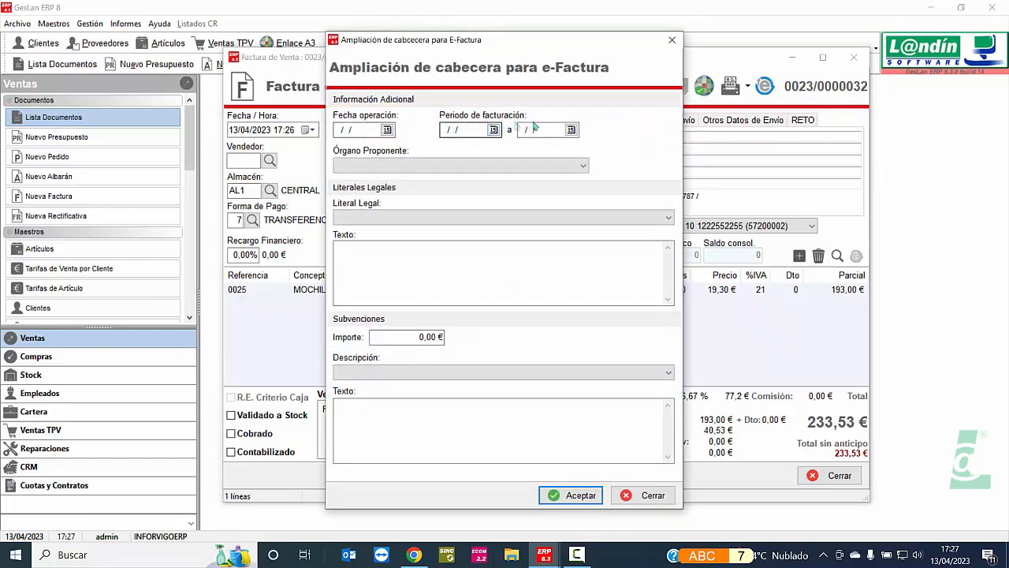
click(549, 129)
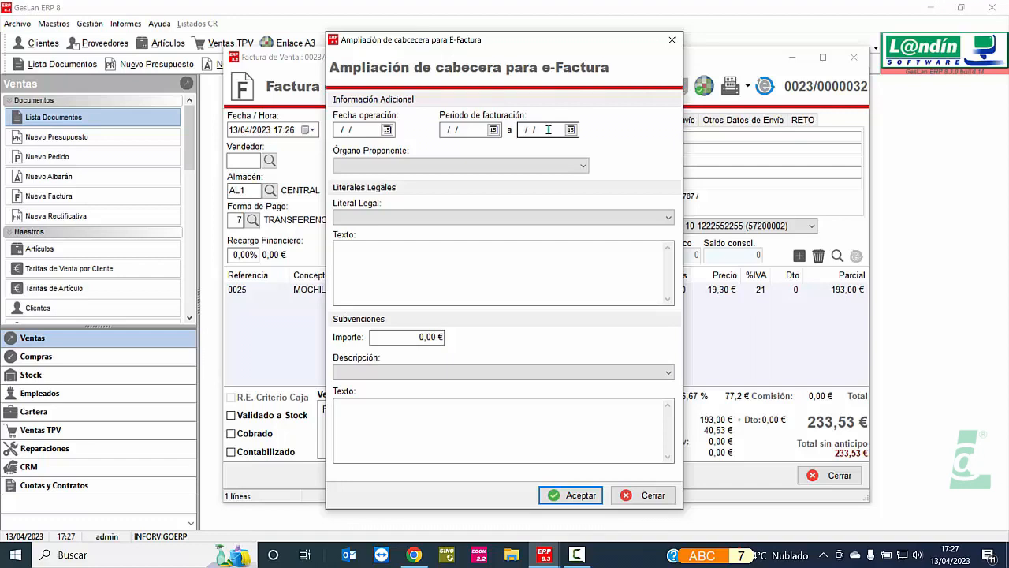
click(535, 168)
click(535, 169)
click(504, 276)
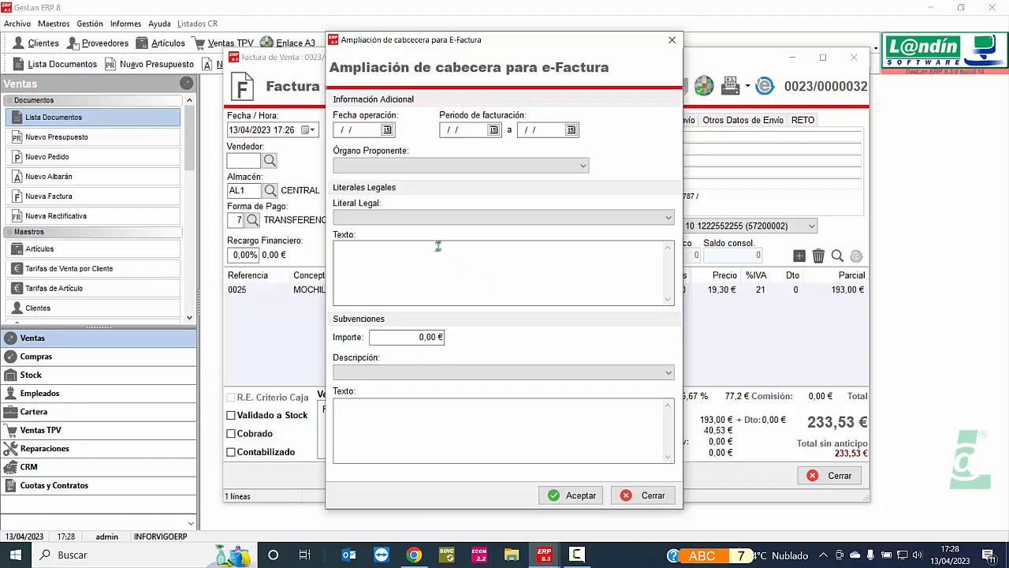
click(401, 218)
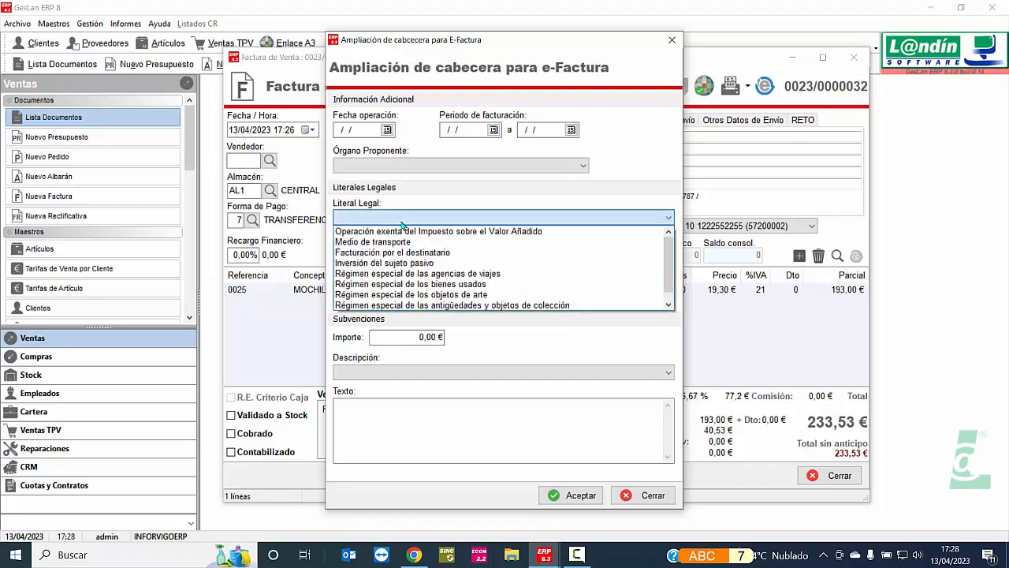
click(418, 252)
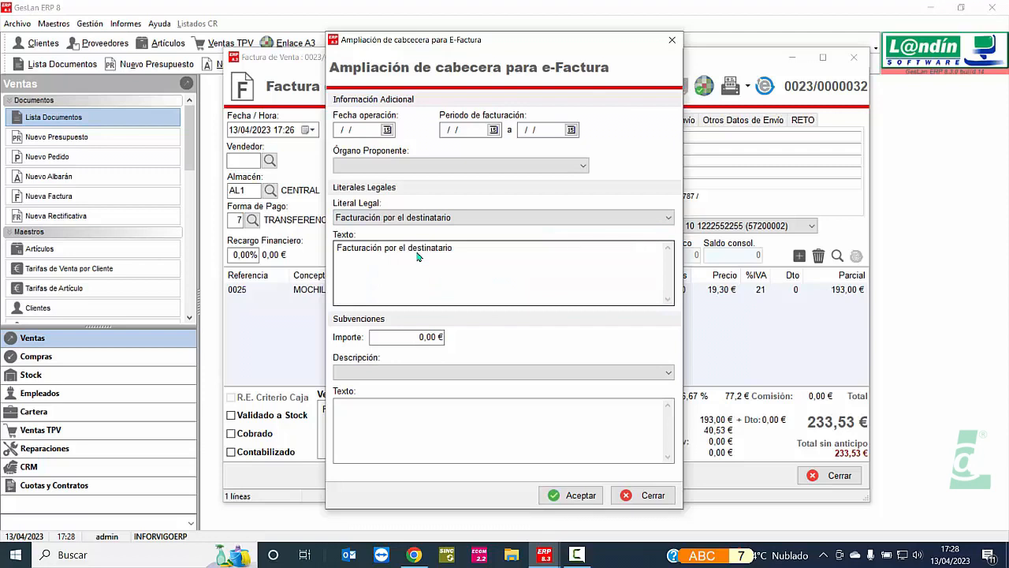
Review the available Literal Legal options and close the invoice's e-Factura header extension
click(423, 220)
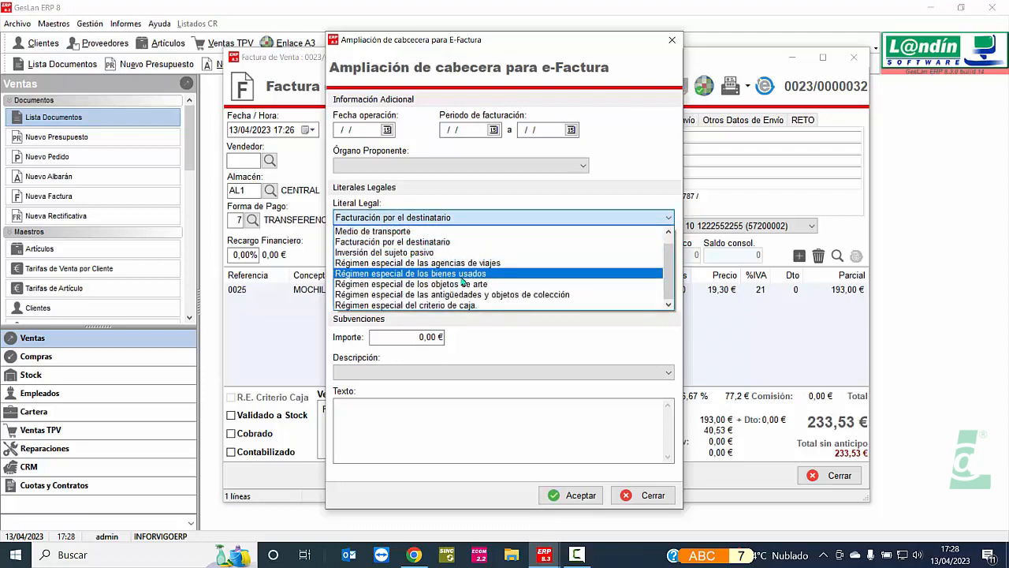
click(497, 345)
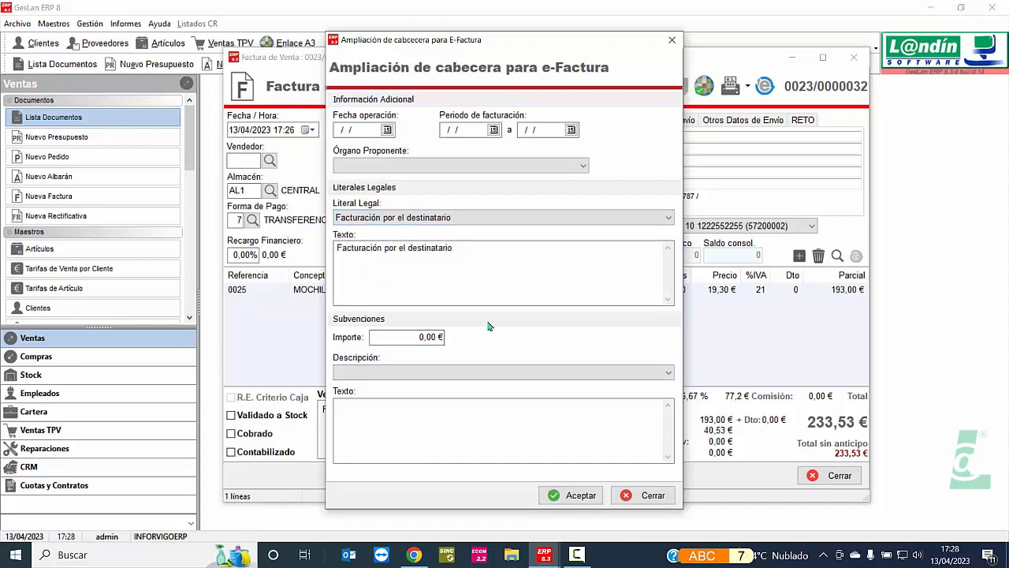
click(671, 40)
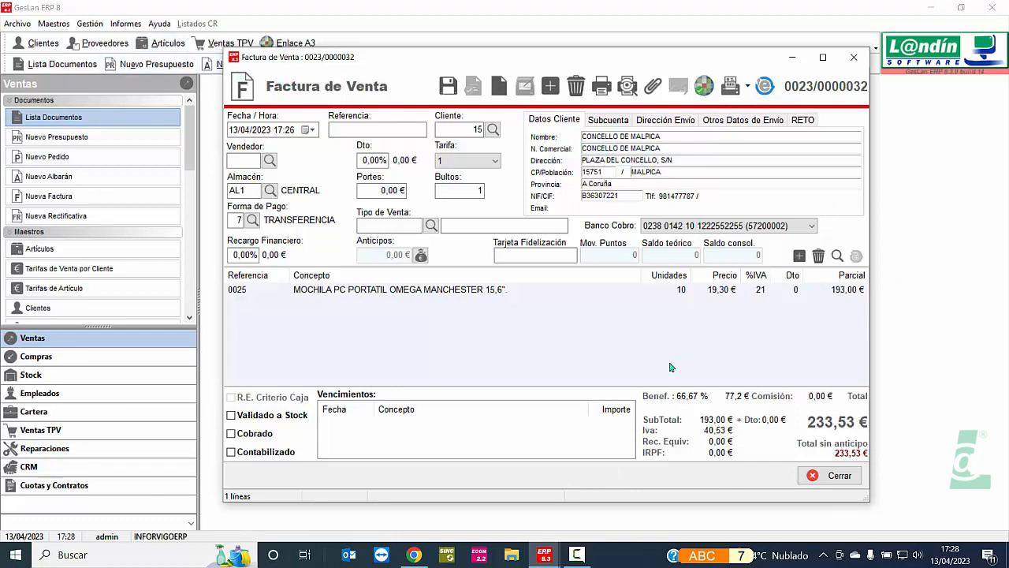
Save and validate the CONCELLO DE MALPICA invoice, declining to issue its e-Factura
click(449, 87)
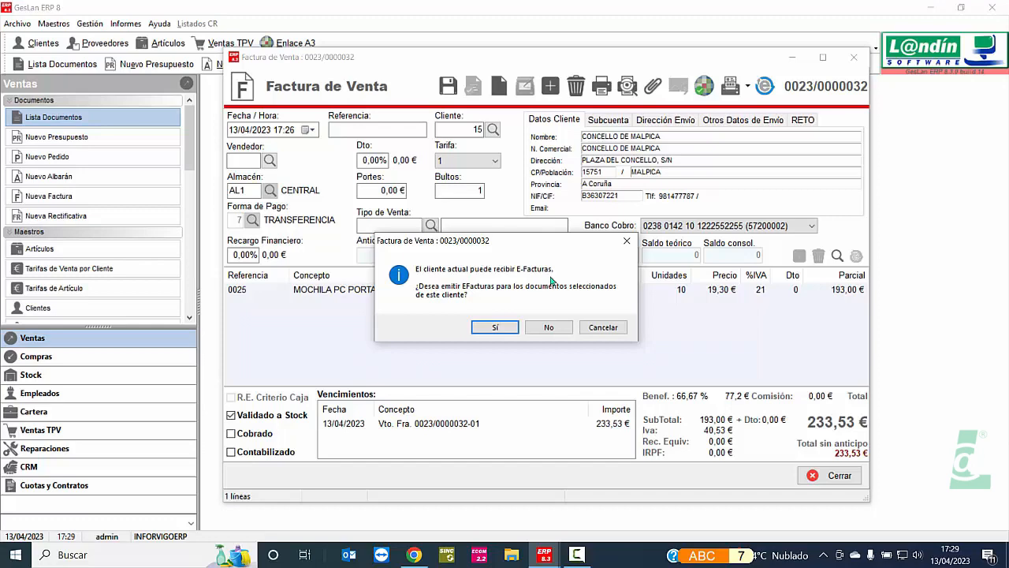
click(562, 334)
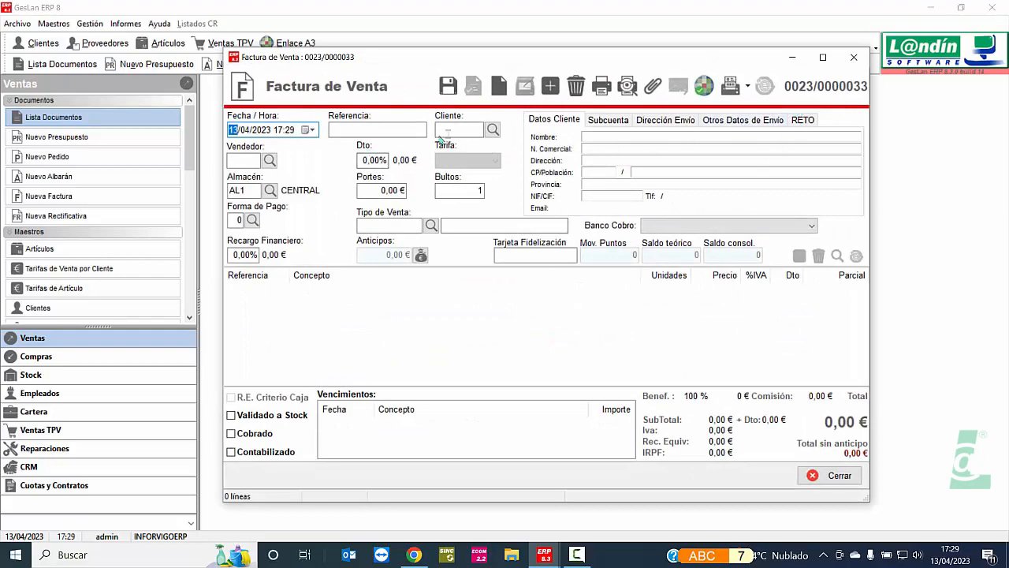
Assign the new blank invoice to the third listed customer to check its e-Factura availability, and discard the invoice without saving
click(492, 130)
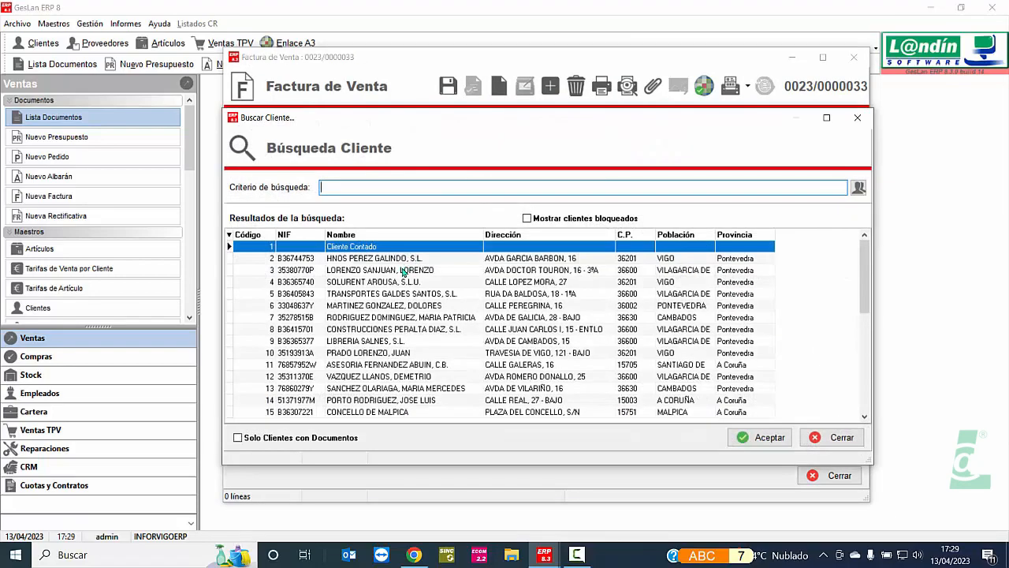
double_click(402, 271)
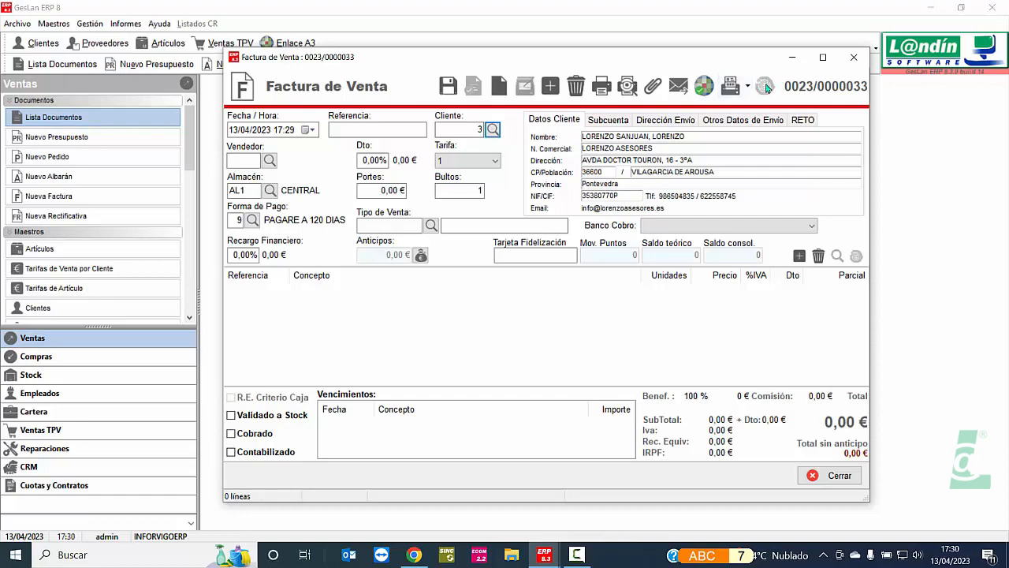
click(853, 57)
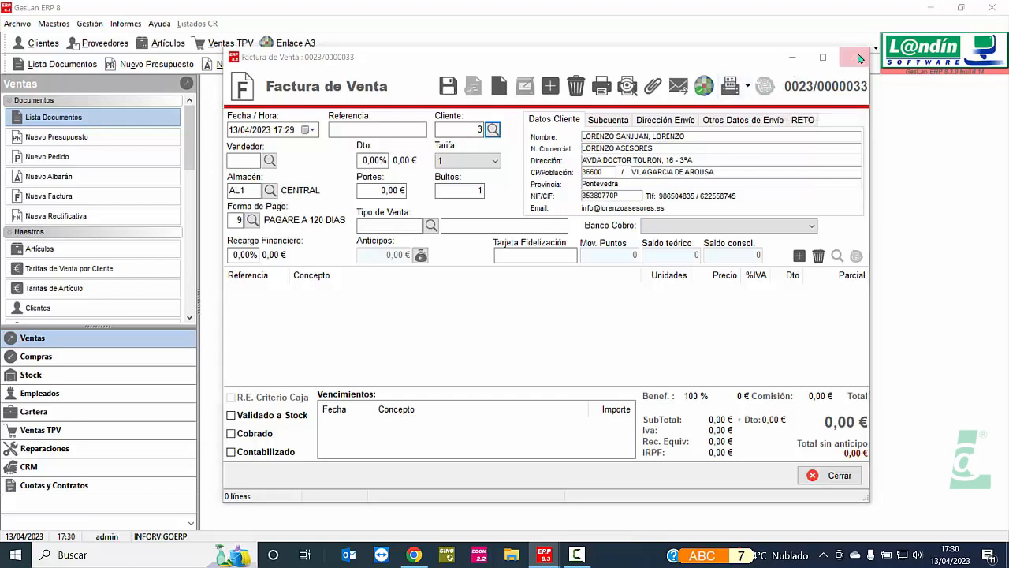
click(518, 320)
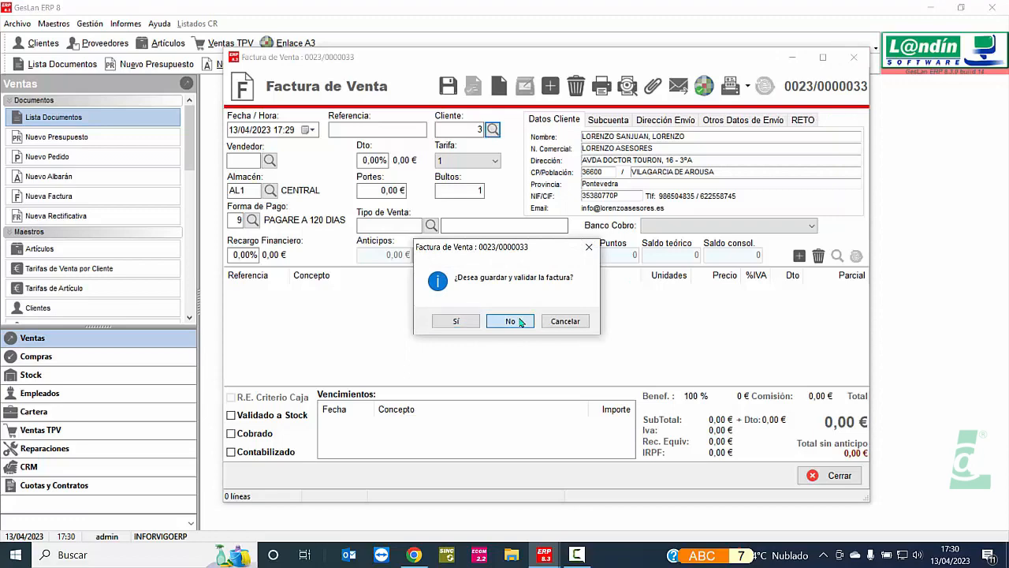
Open the list of sales documents and filter it to Facturas de Venta
click(67, 120)
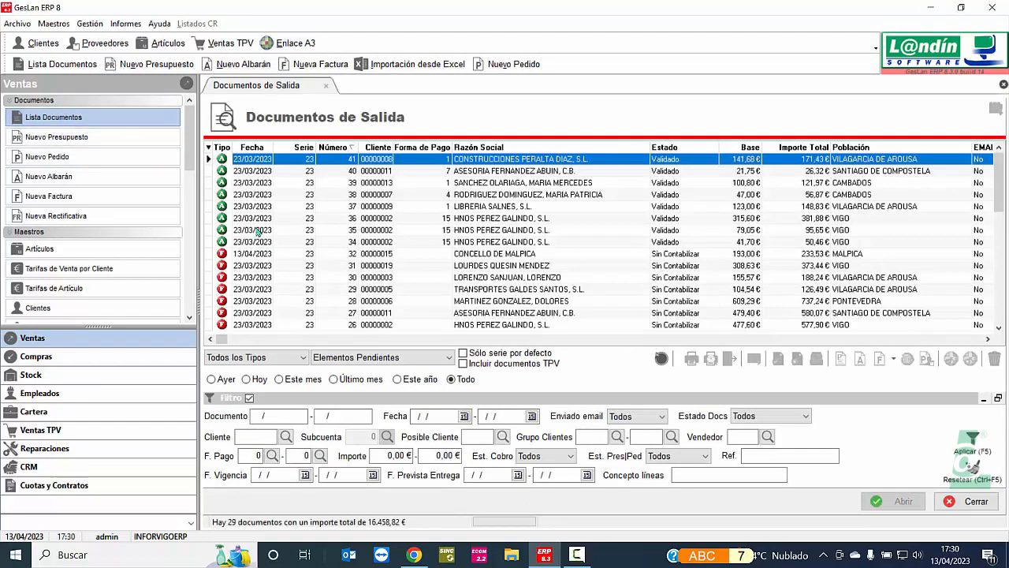
click(258, 359)
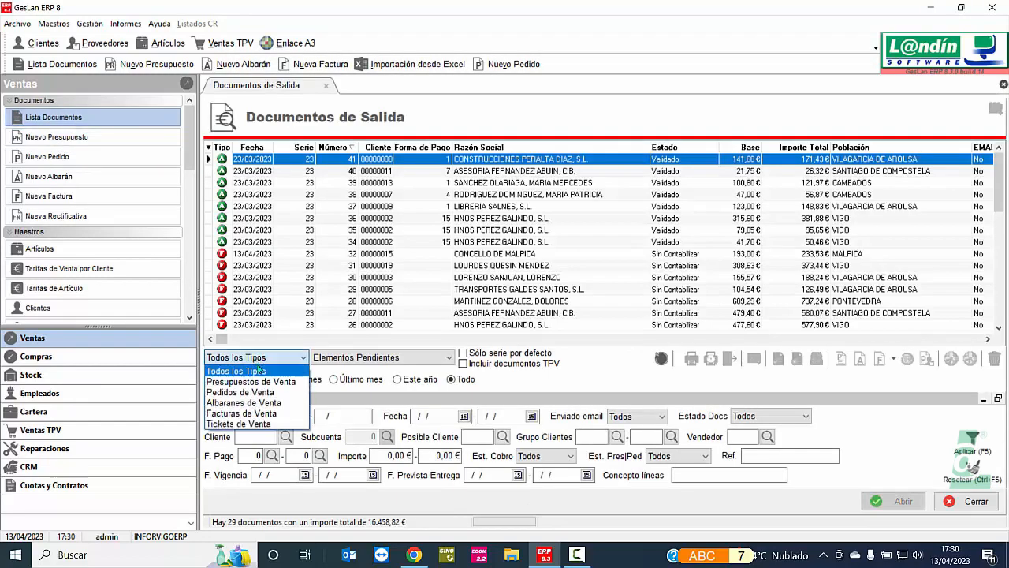
click(257, 413)
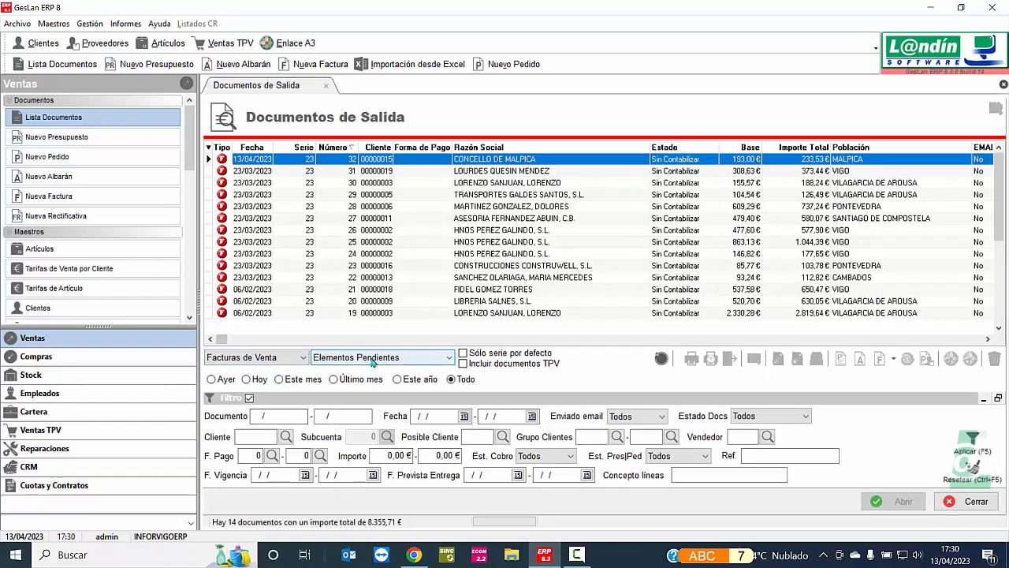
Compare the availability of Generar eFactura for the CONCELLO DE MALPICA invoice and for invoice 30 in the list
click(489, 161)
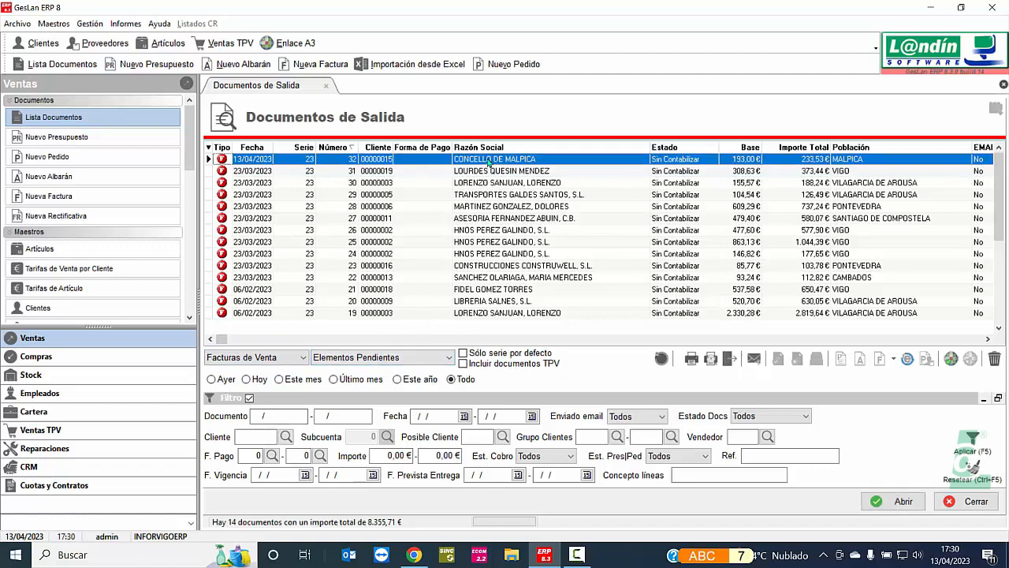
right_click(489, 162)
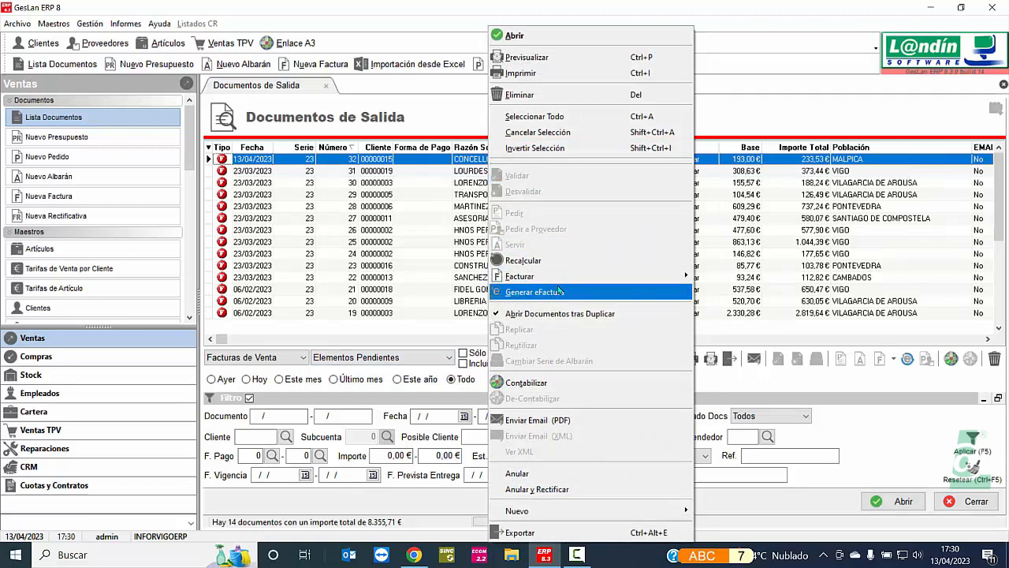
click(789, 162)
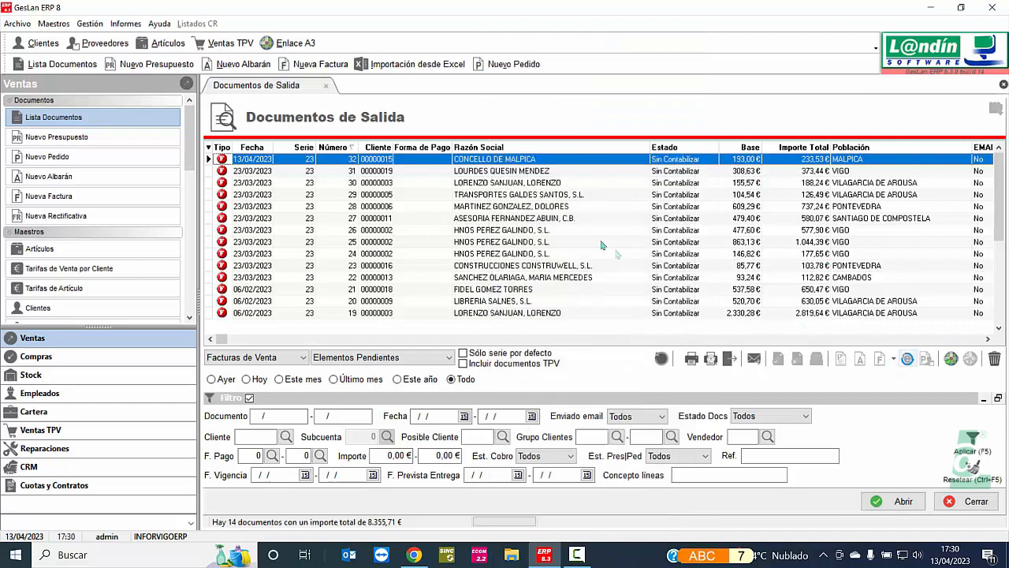
click(551, 184)
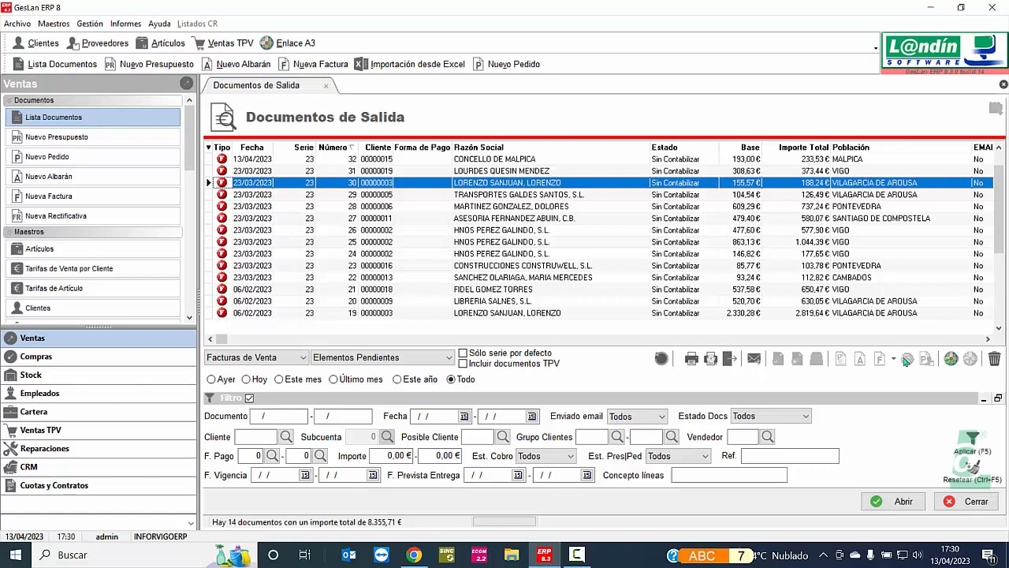
right_click(571, 186)
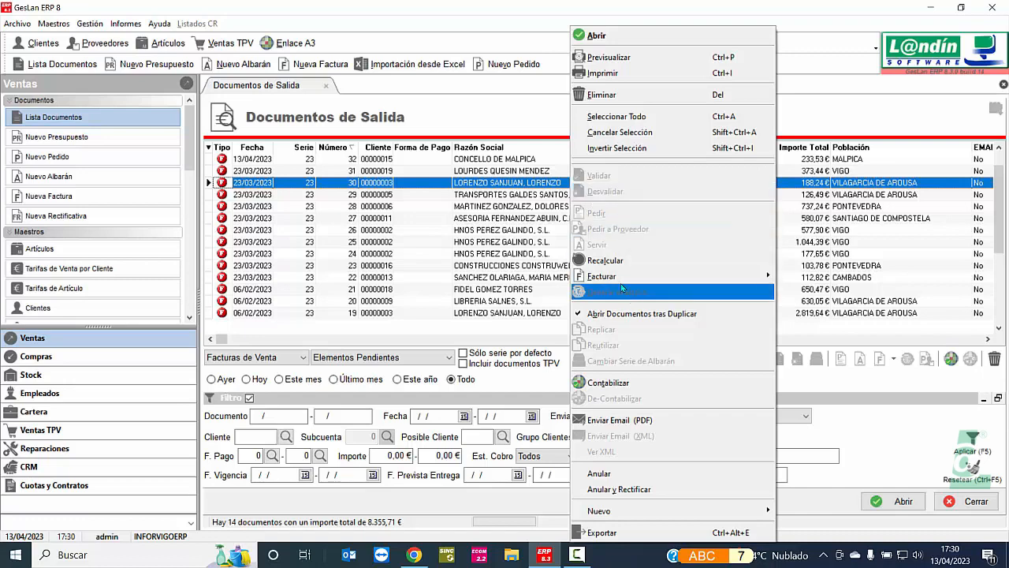
click(508, 187)
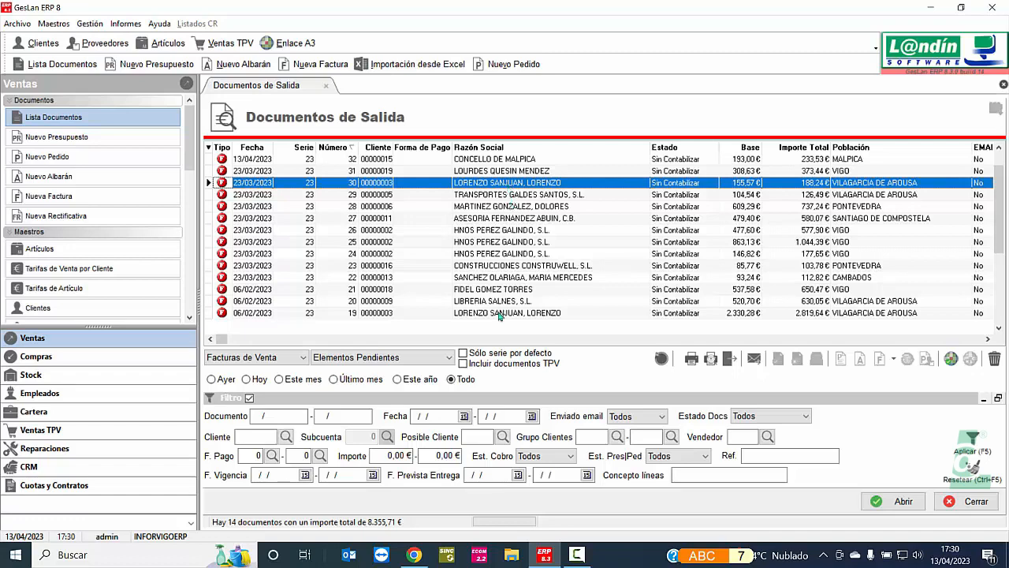
Review the eFacturado, eEnviado and Face columns in the document list's column selector, and close it without changes
click(210, 147)
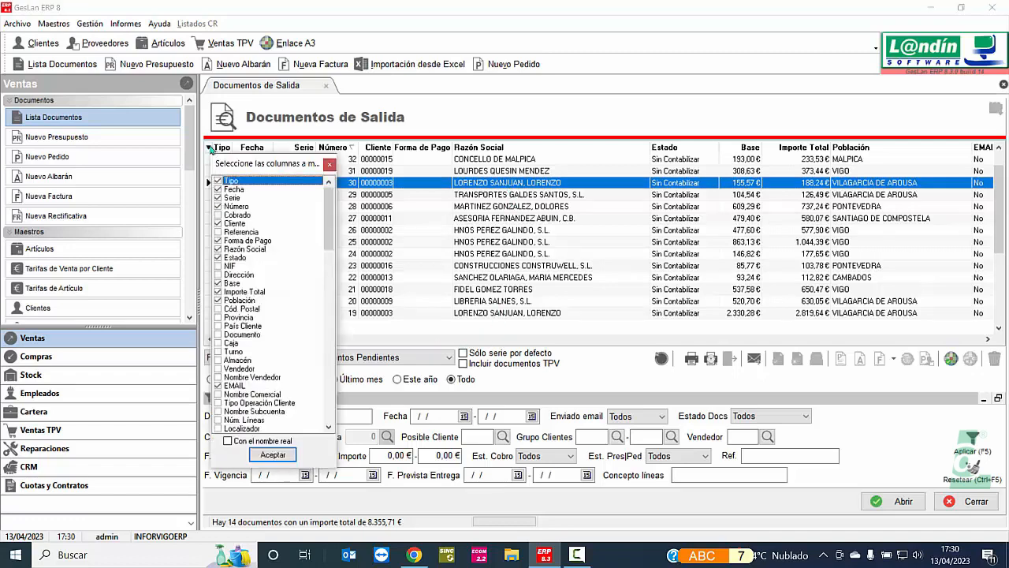
drag(329, 215, 309, 349)
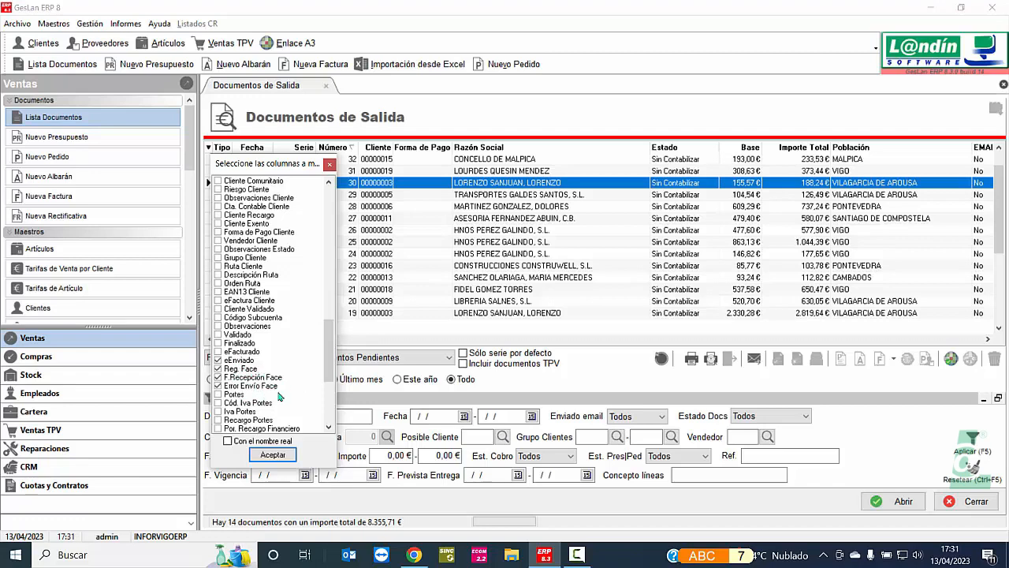
click(329, 165)
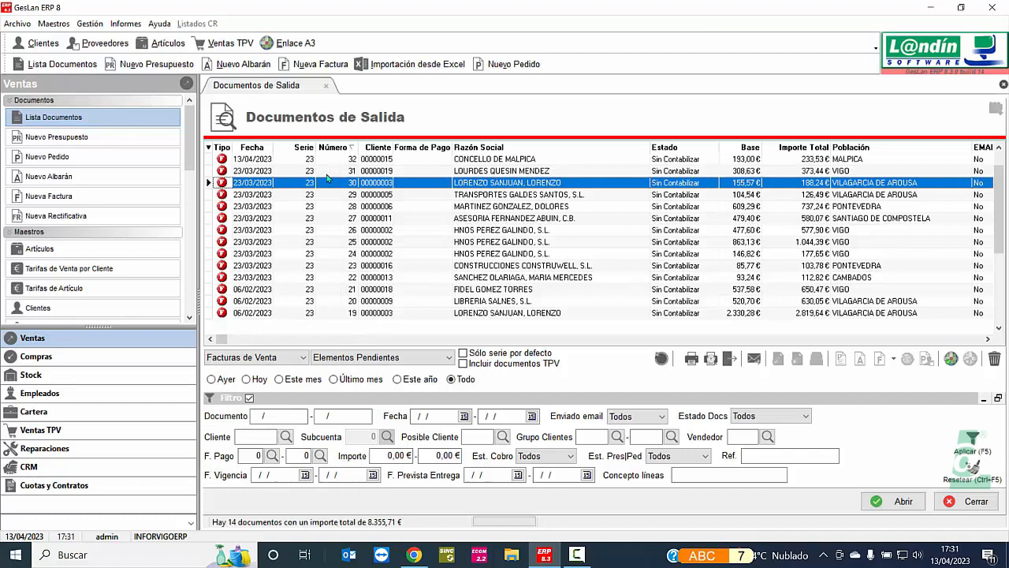